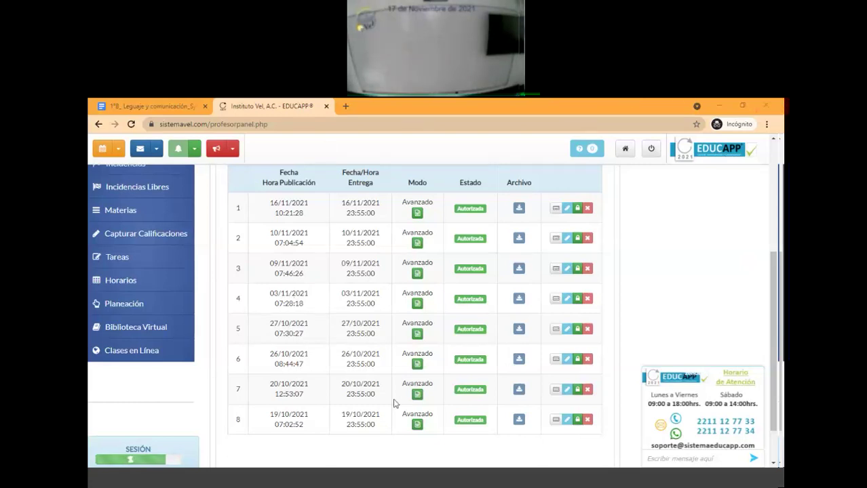
Step: Review all students' submissions for the homework published on 26/10/2021, from the first student to the last, and close the list
click(417, 365)
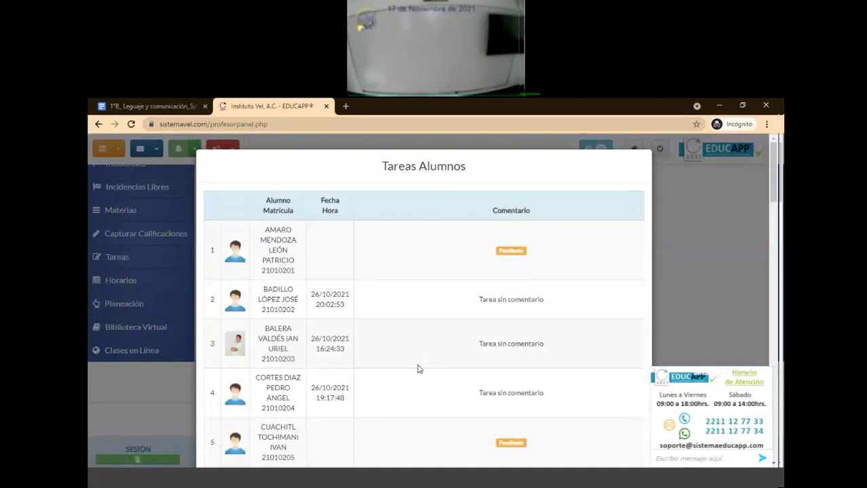
scroll(418, 375, down, 2)
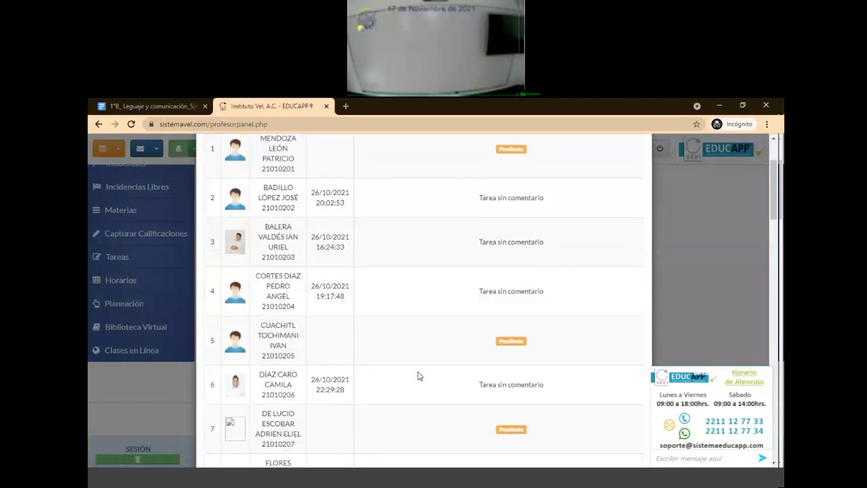
scroll(418, 376, down, 1)
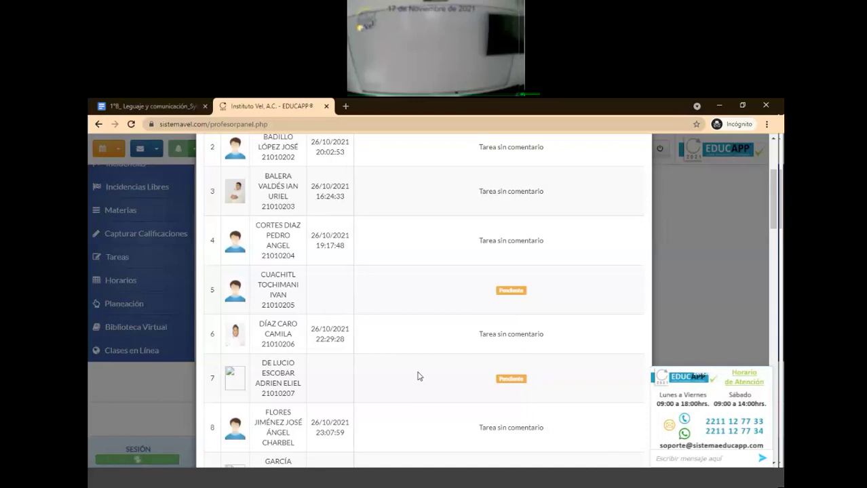
scroll(418, 377, down, 1)
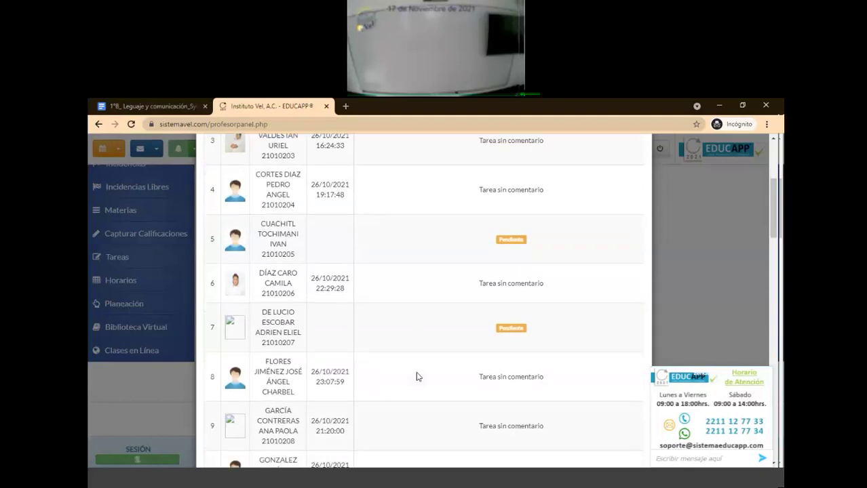
scroll(414, 377, down, 1)
scroll(413, 379, down, 3)
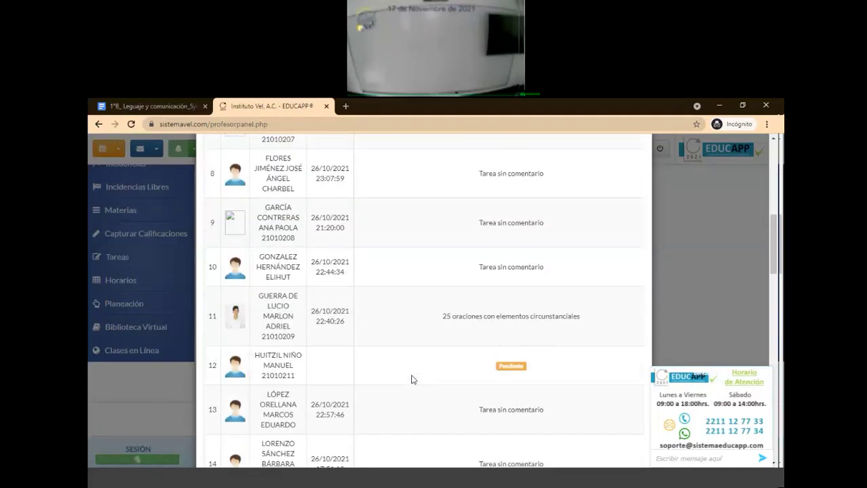
scroll(411, 380, down, 3)
scroll(408, 382, down, 3)
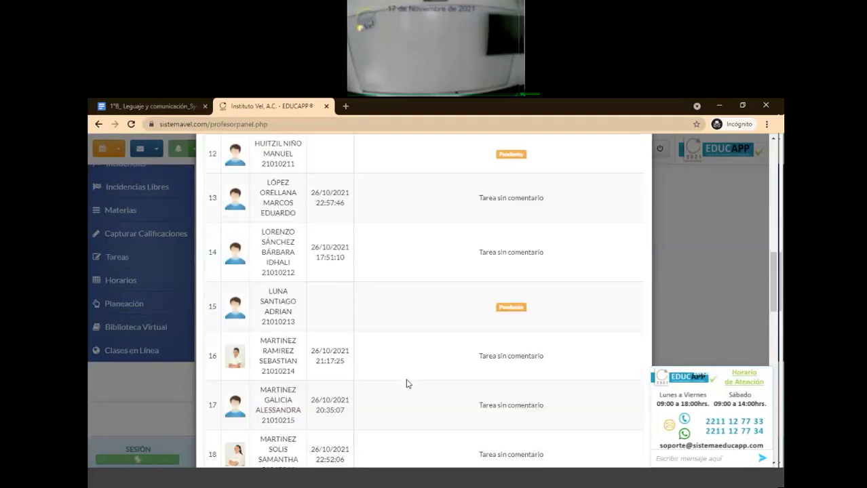
scroll(407, 384, down, 4)
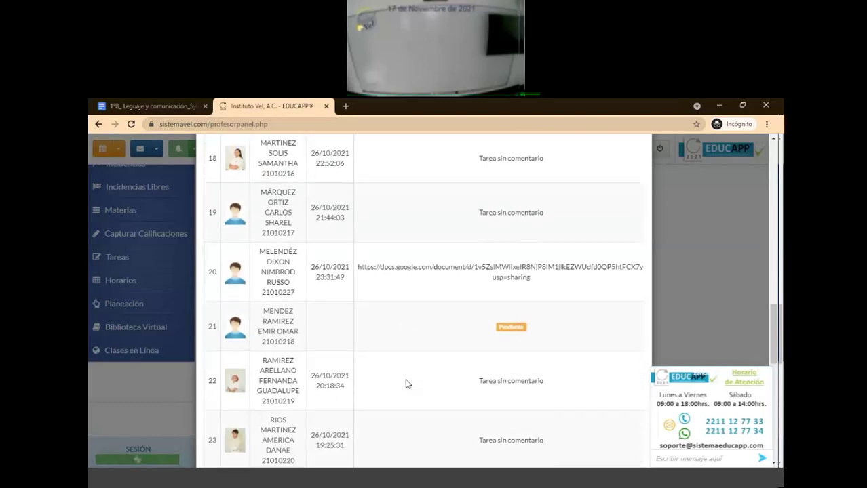
scroll(406, 385, down, 2)
scroll(406, 385, down, 3)
scroll(406, 384, up, 1)
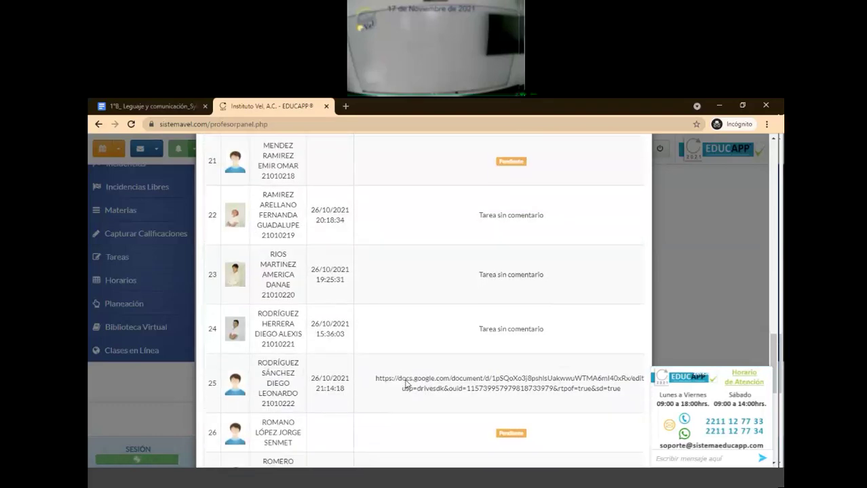
scroll(406, 385, down, 2)
scroll(431, 345, down, 4)
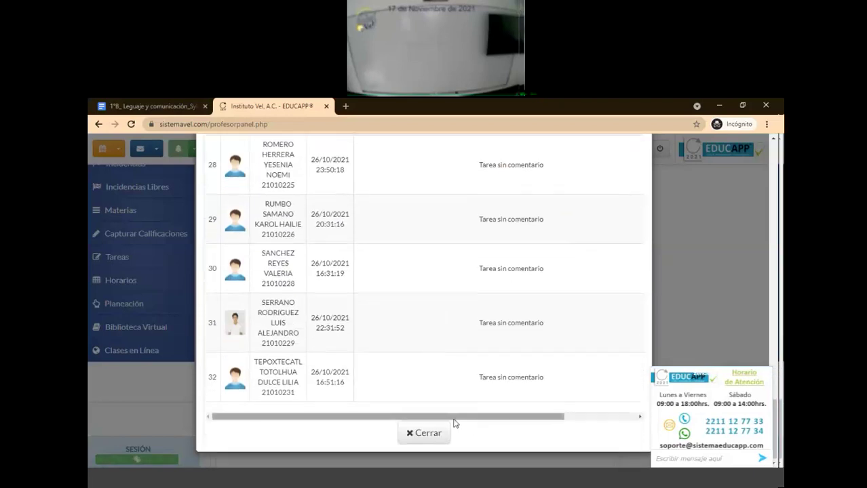
click(424, 433)
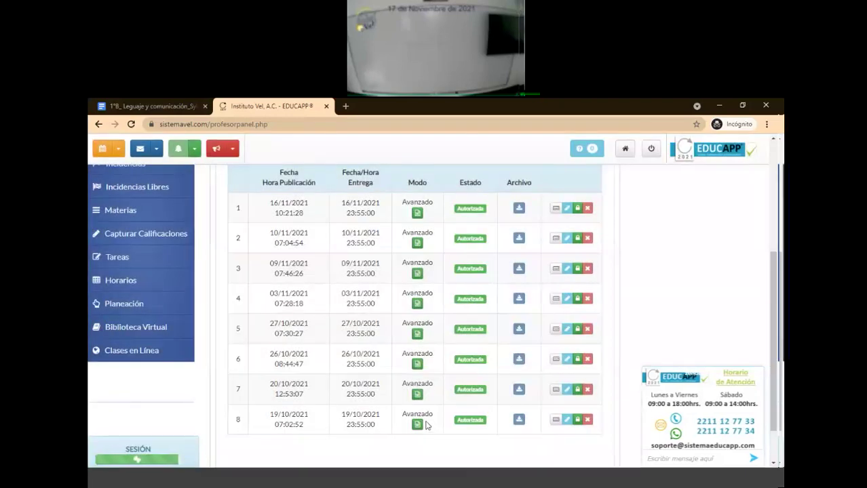
Step: Check every student's submission, comment and grade for the homework published on 27/10/2021, and close the list
click(418, 332)
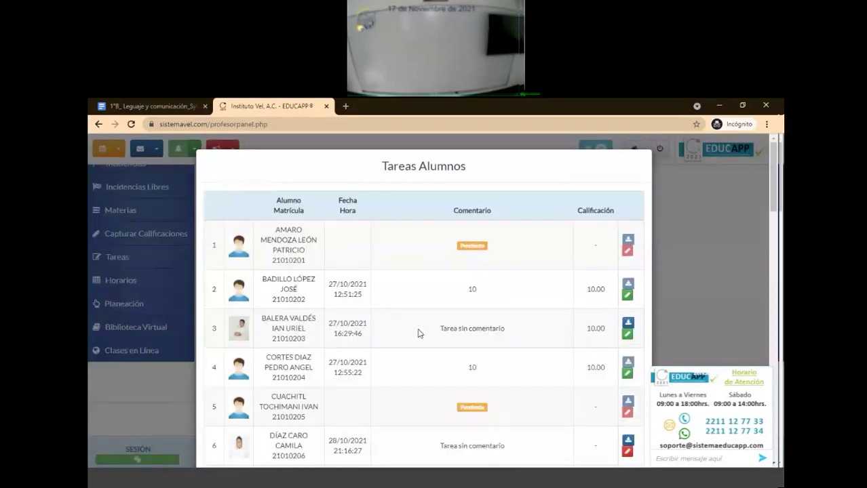
scroll(418, 332, down, 2)
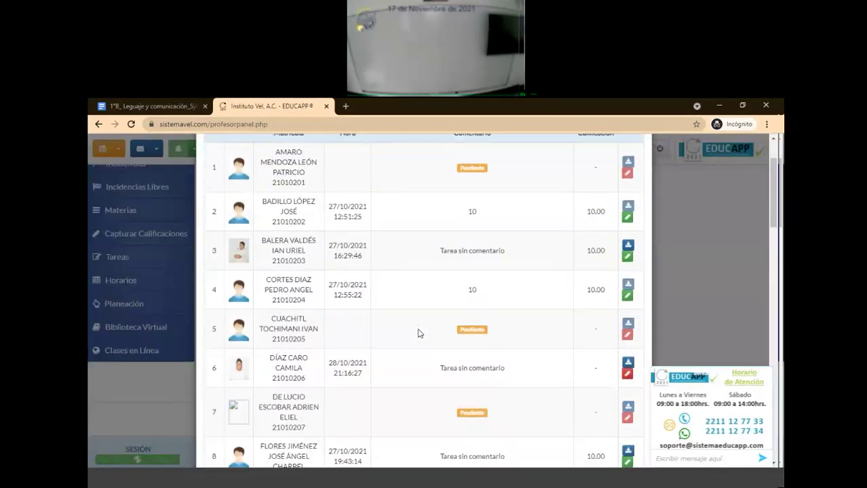
scroll(418, 332, down, 2)
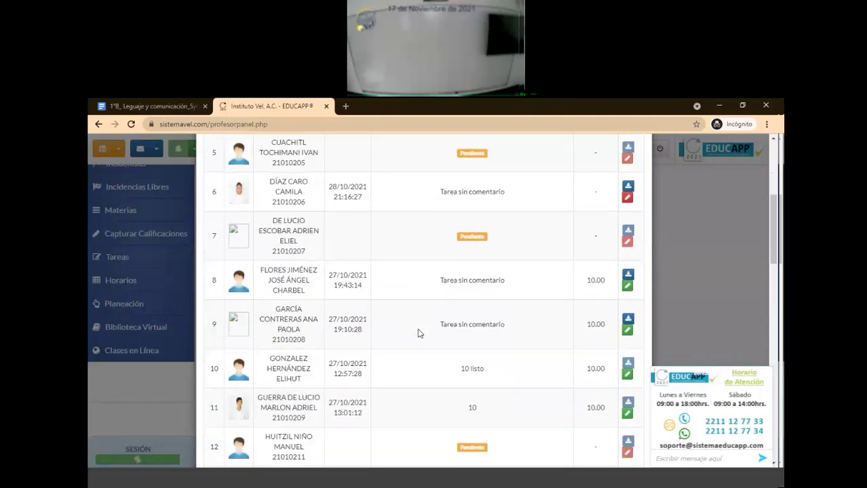
scroll(418, 333, down, 1)
scroll(418, 333, down, 3)
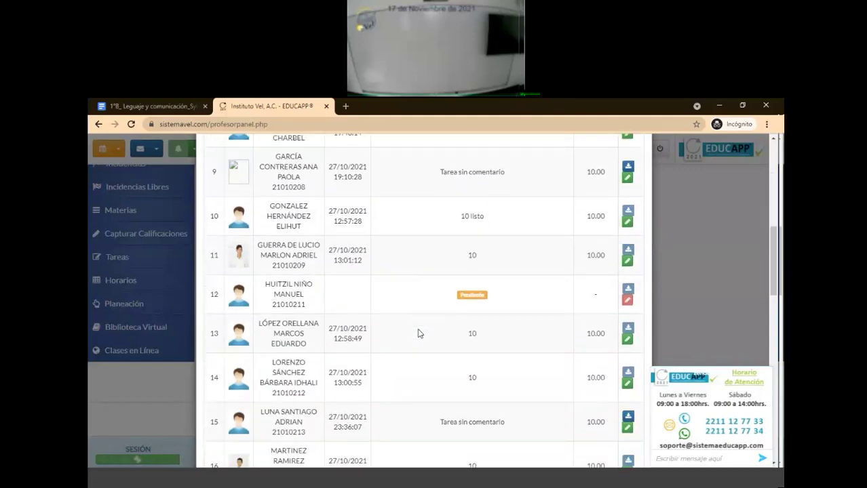
scroll(418, 333, down, 2)
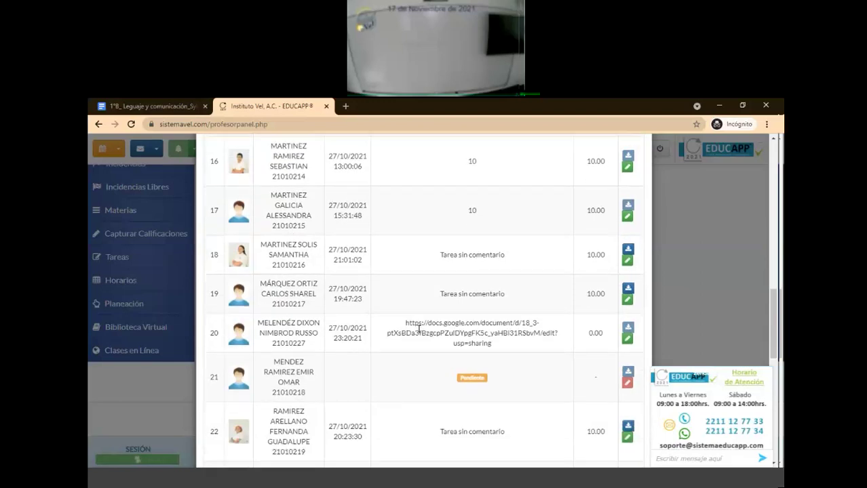
scroll(419, 331, down, 1)
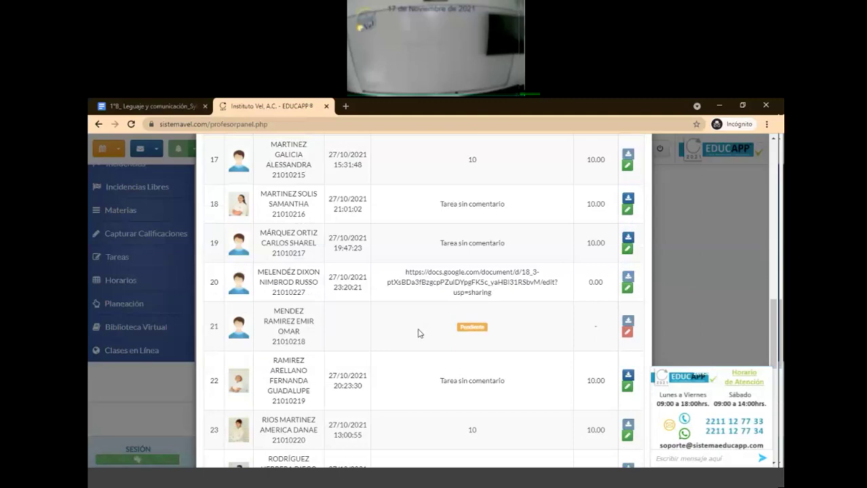
scroll(419, 333, down, 3)
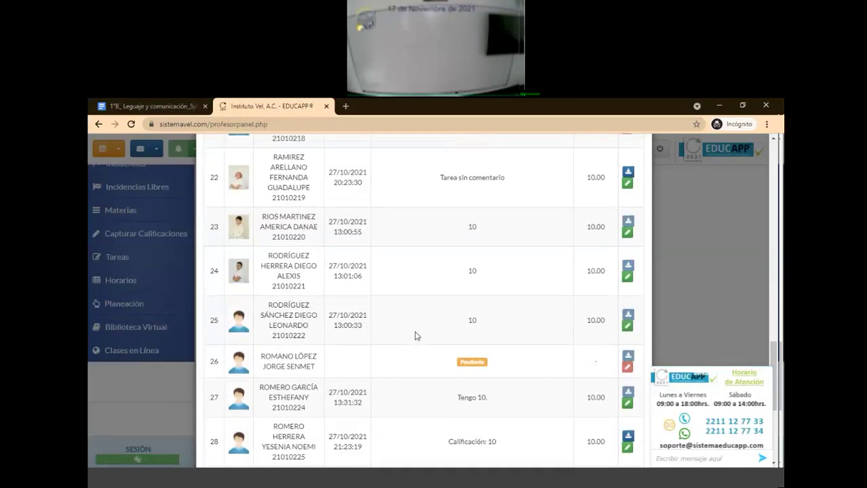
scroll(416, 335, down, 4)
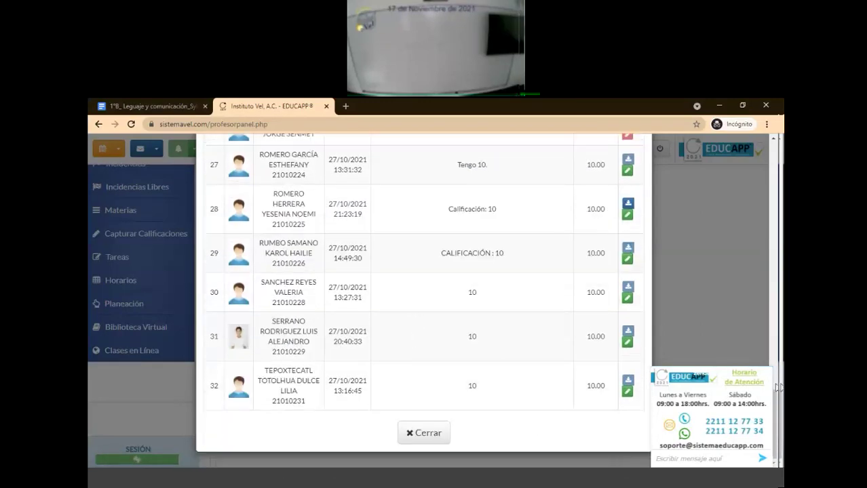
click(744, 278)
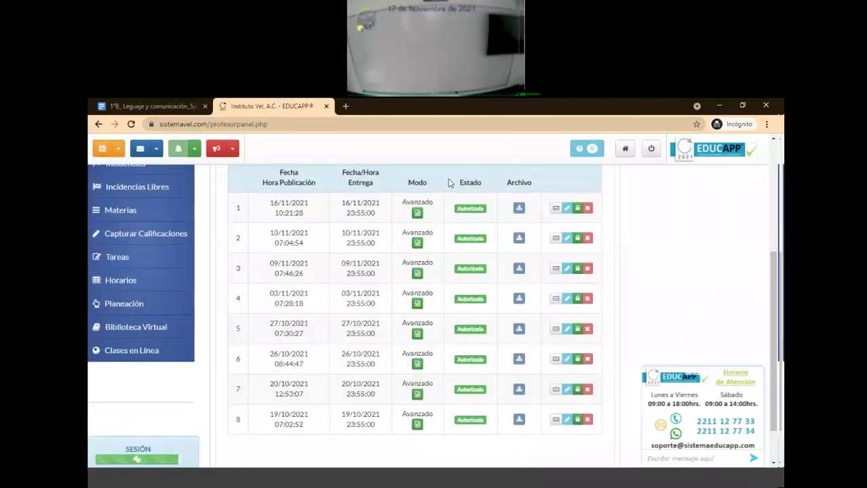
Step: Go through the students' submissions and grades for the homework published on 03/11/2021, and close the list
click(418, 304)
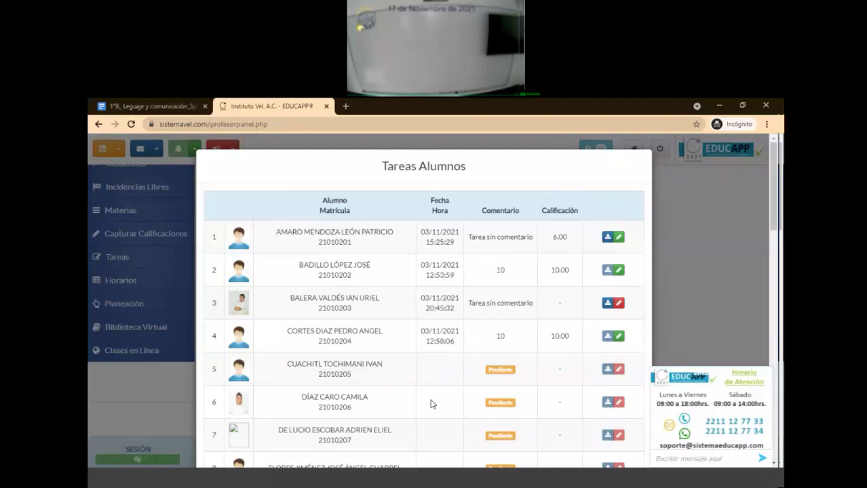
scroll(446, 401, down, 1)
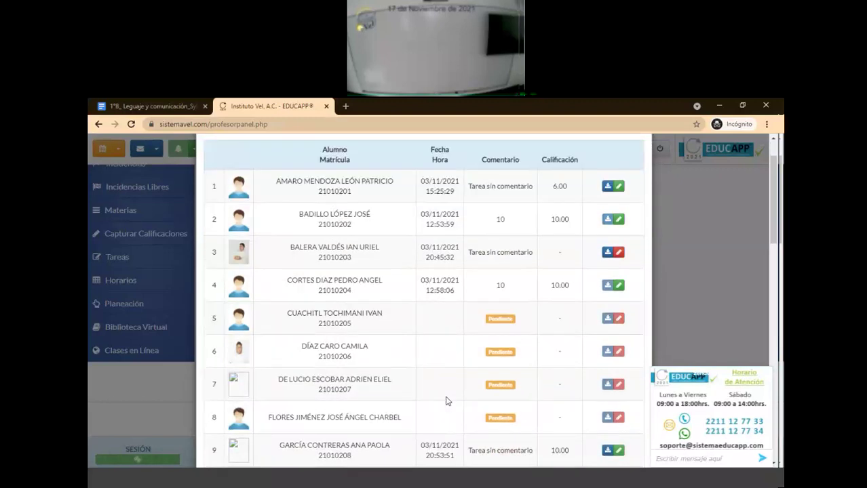
scroll(447, 400, down, 2)
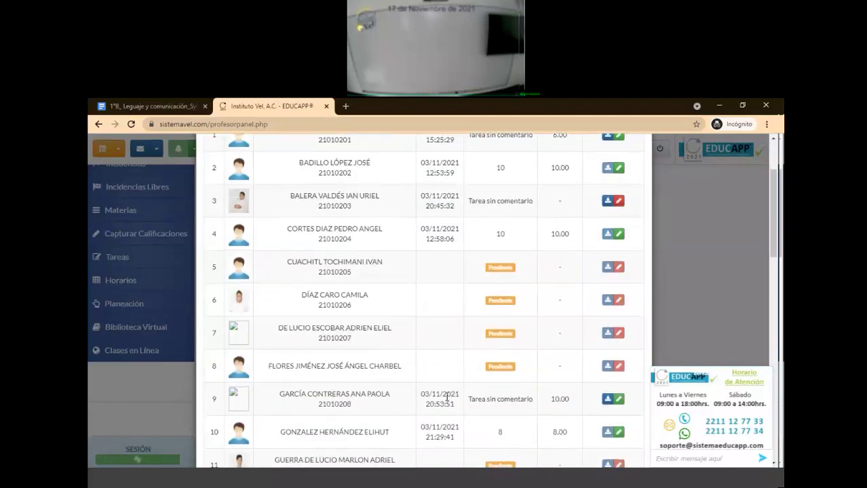
scroll(446, 401, down, 1)
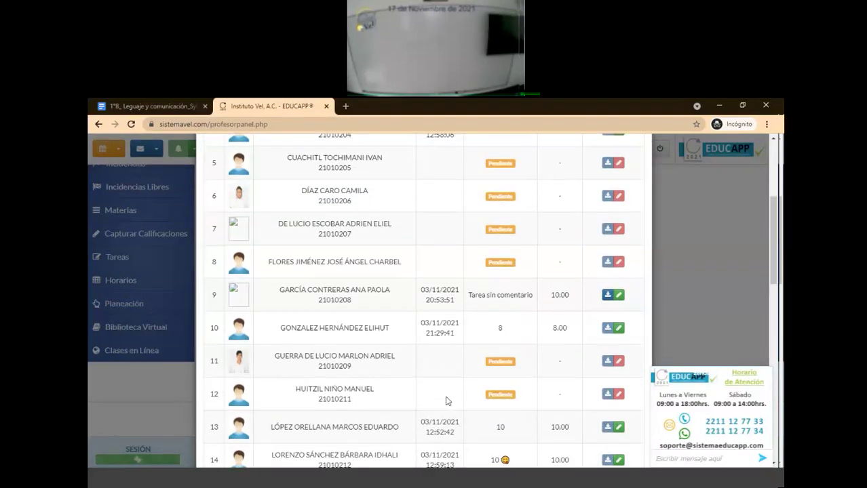
scroll(447, 401, down, 1)
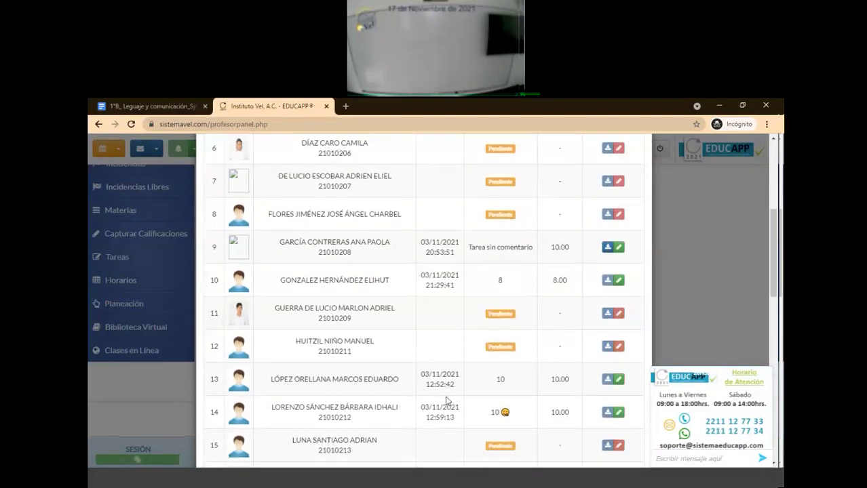
scroll(446, 401, down, 1)
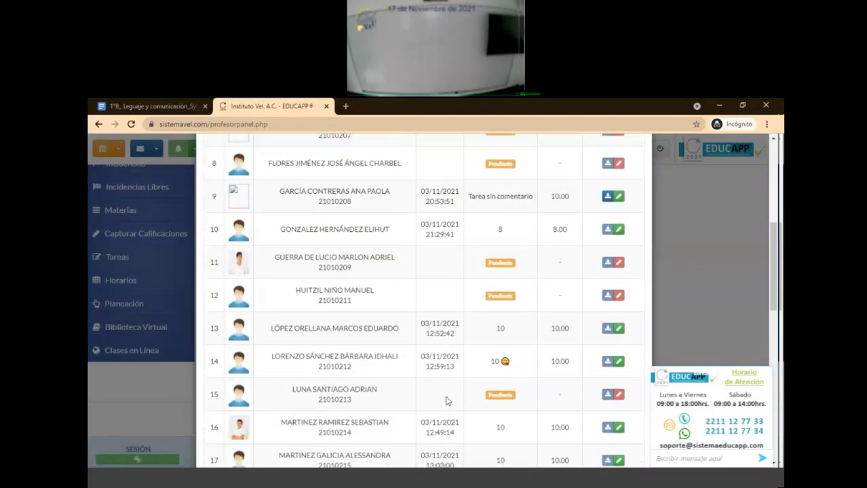
scroll(448, 390, down, 4)
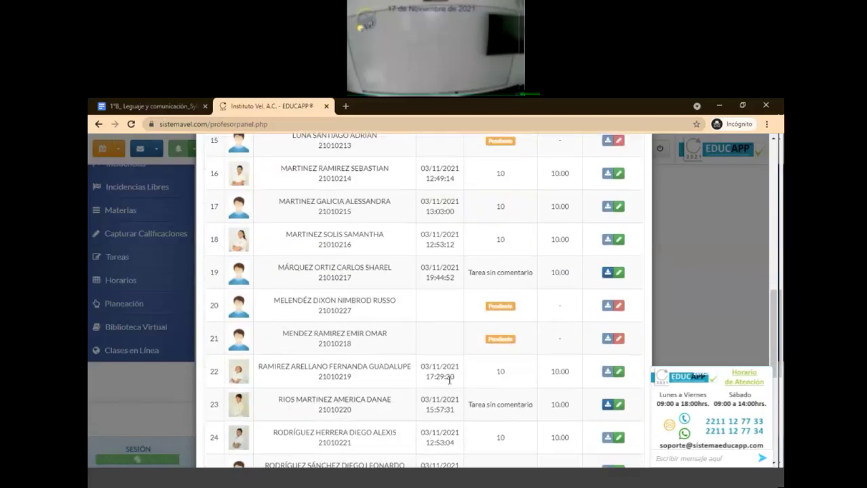
scroll(449, 380, down, 5)
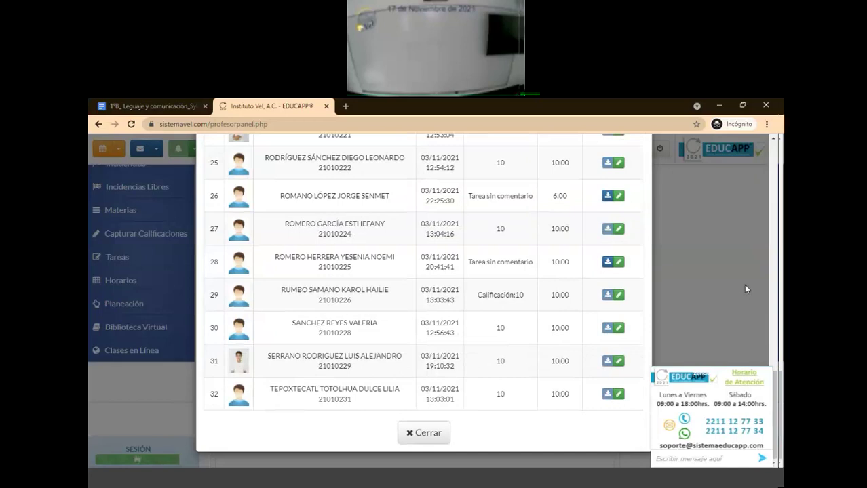
click(744, 281)
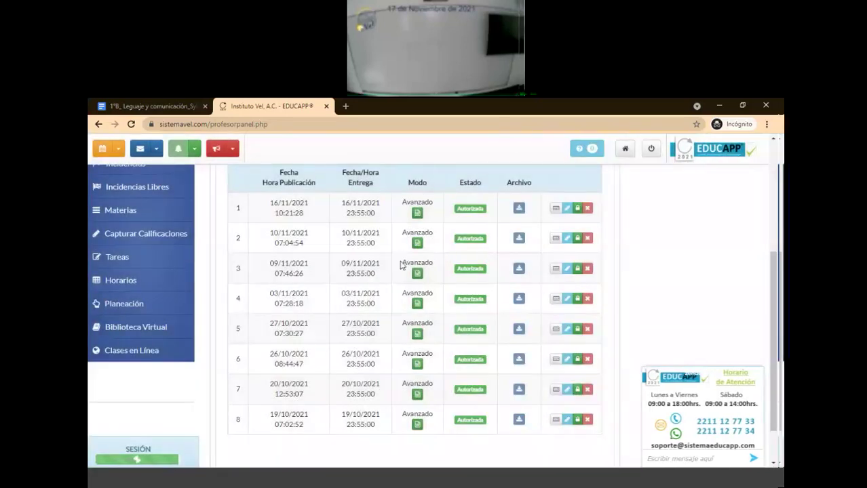
Step: Examine the full list of student submissions and grades for the homework published on 09/11/2021, and close it
click(417, 274)
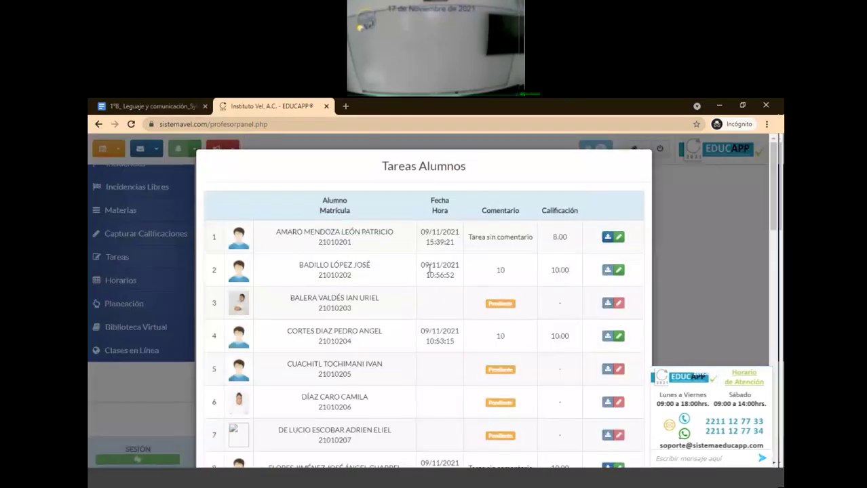
scroll(429, 270, down, 4)
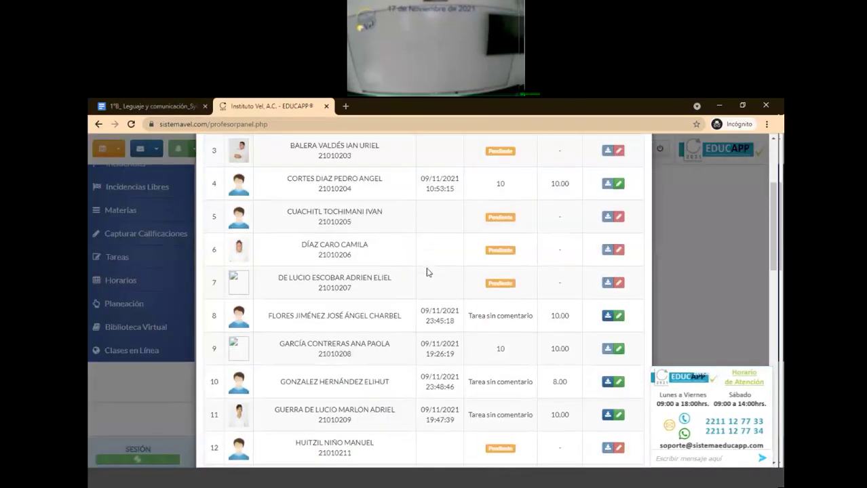
scroll(422, 274, down, 1)
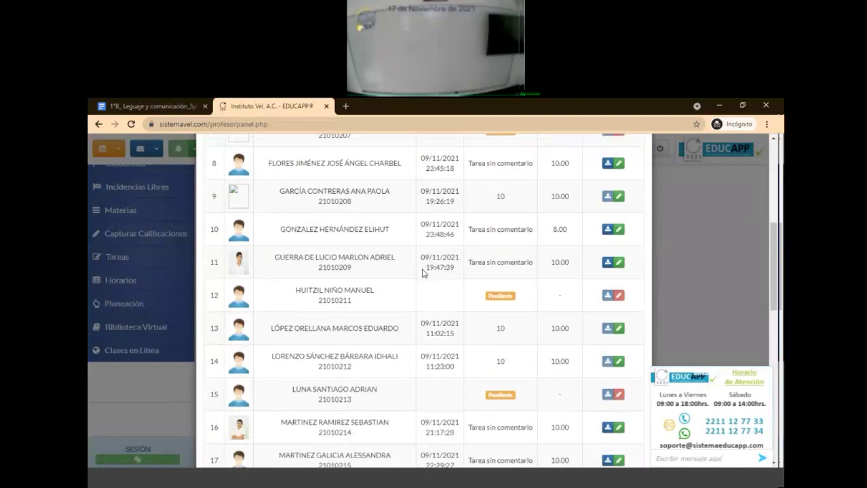
scroll(422, 273, down, 4)
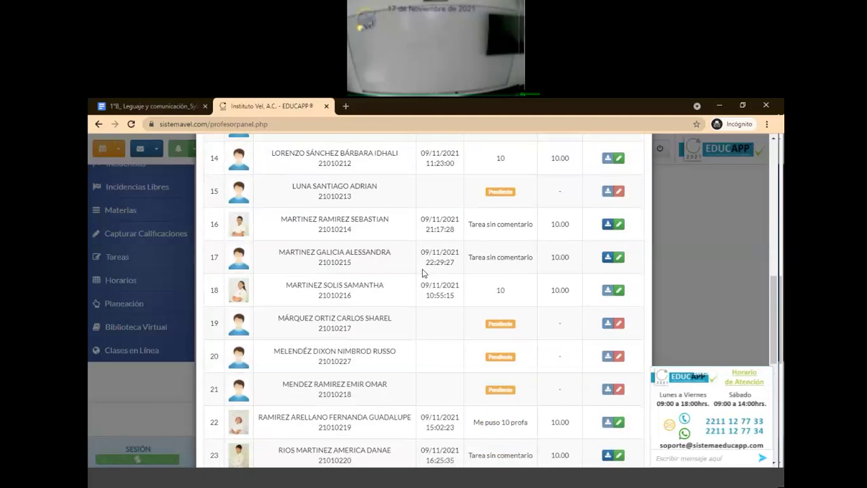
scroll(422, 273, down, 8)
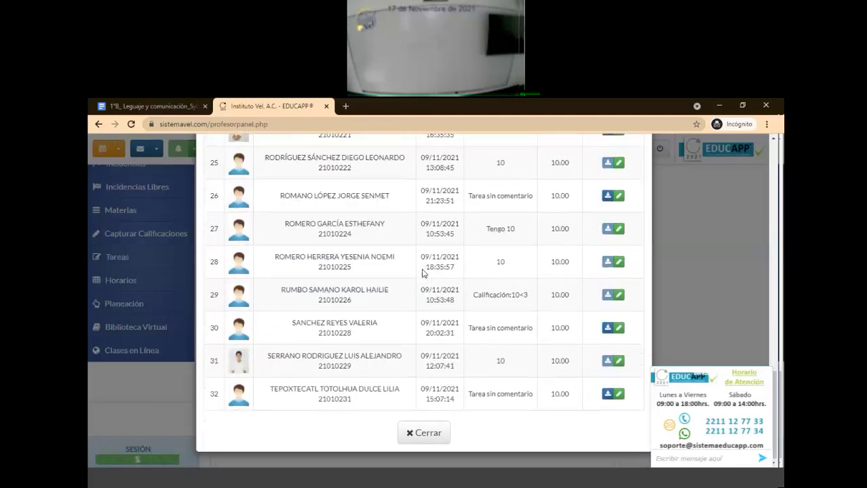
scroll(688, 321, down, 1)
click(687, 318)
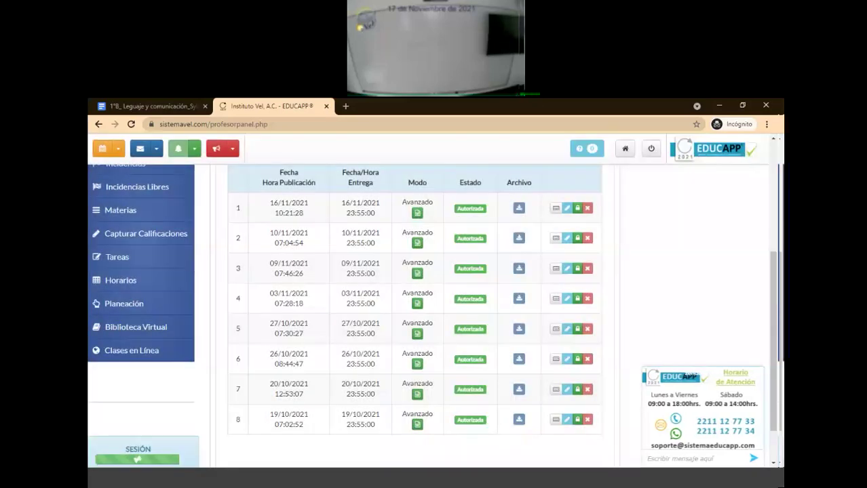
Step: Read through all students' submissions, comments and grades for the homework published on 10/11/2021, and close the list
click(418, 243)
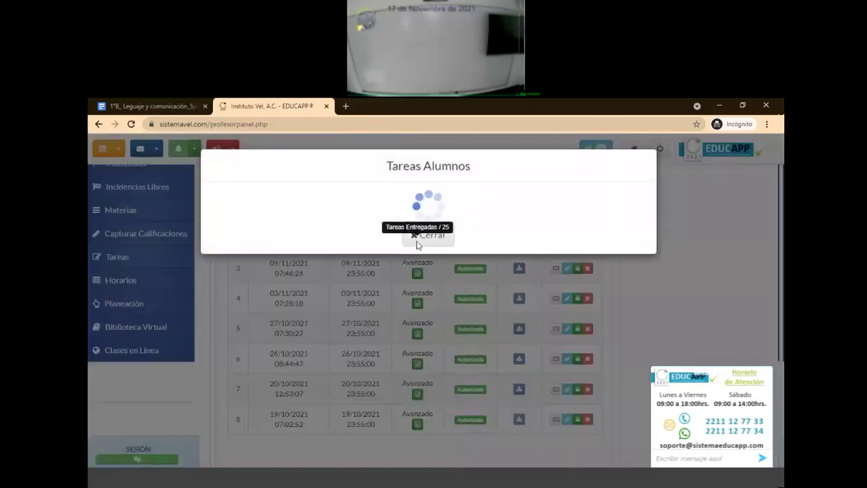
scroll(417, 244, down, 3)
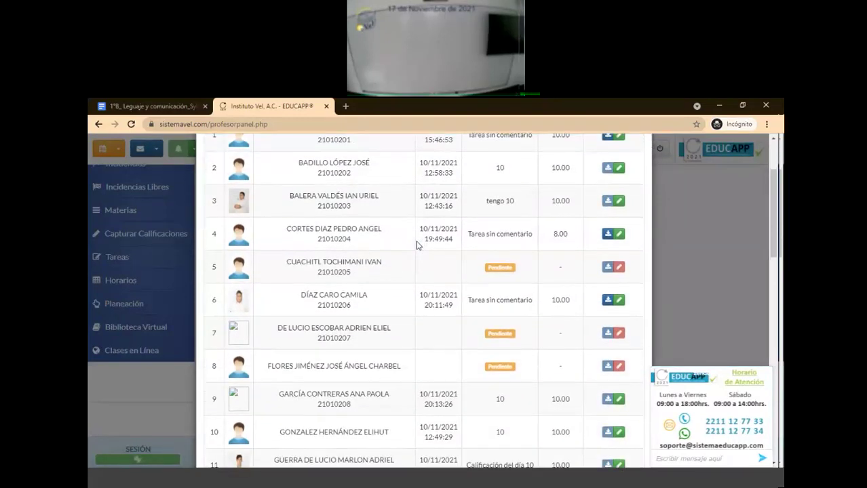
scroll(418, 244, down, 3)
scroll(417, 246, down, 7)
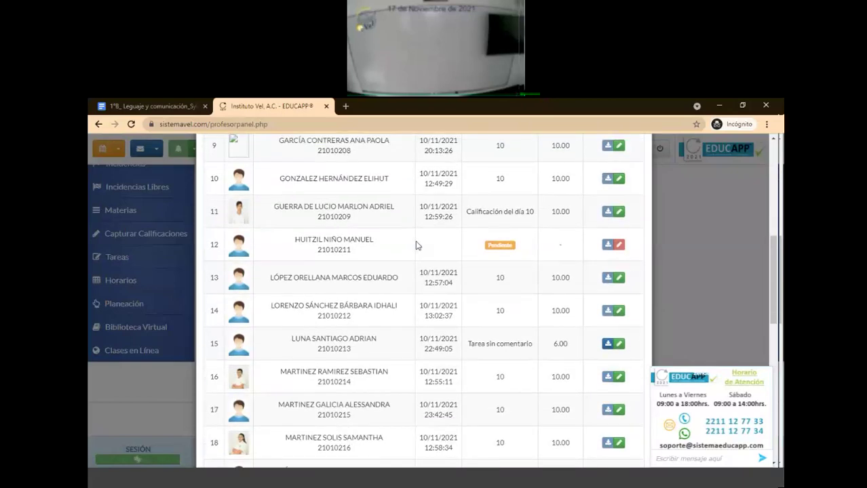
scroll(417, 245, down, 5)
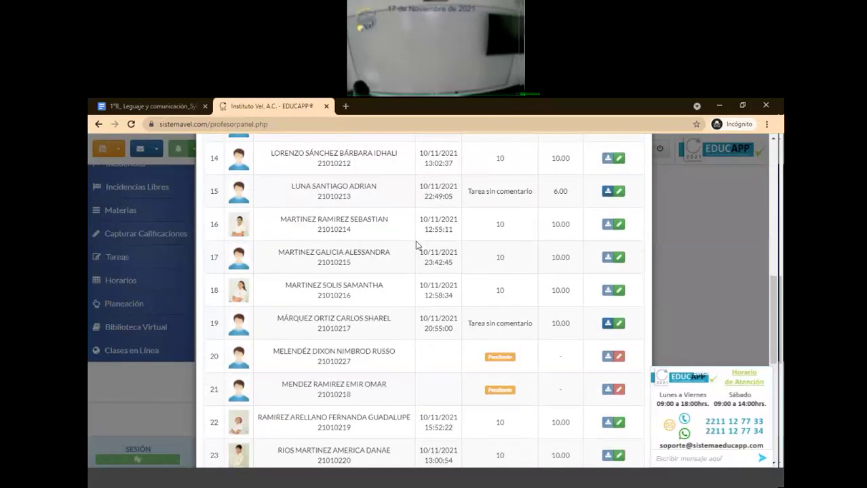
scroll(417, 245, down, 7)
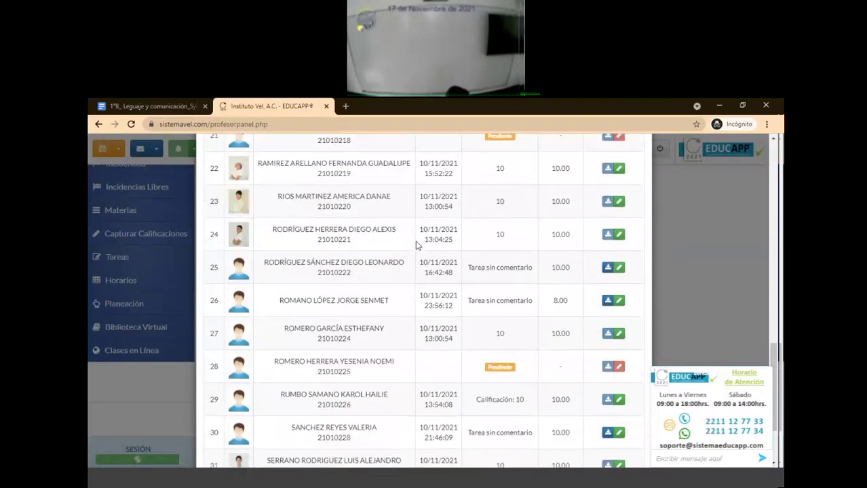
scroll(417, 246, down, 1)
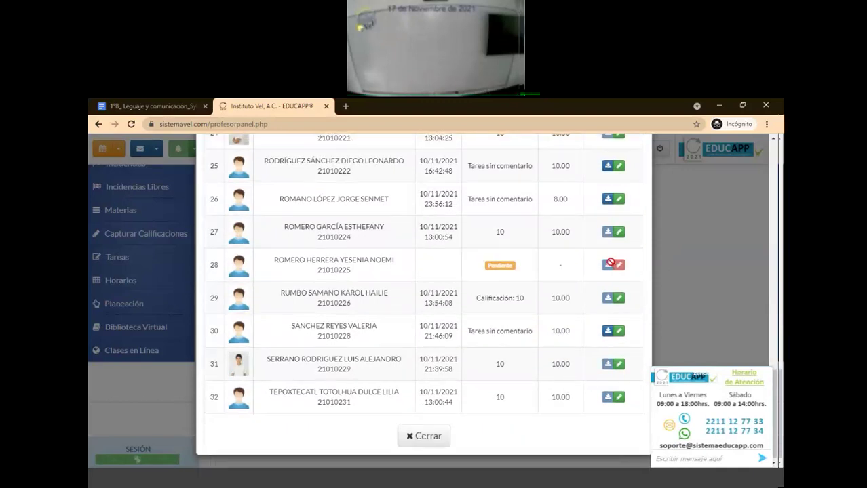
scroll(606, 262, down, 1)
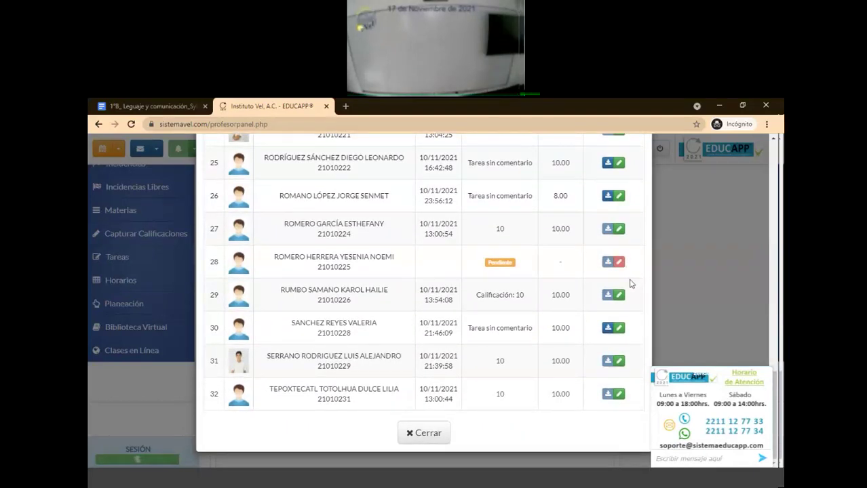
click(702, 355)
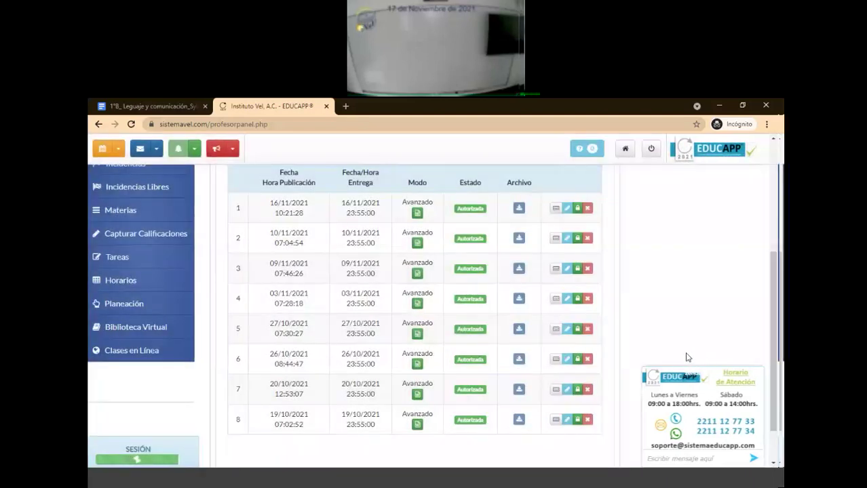
Step: Review every student's submission status and grade for the homework published on 16/11/2021, down to the last student, and close the list
click(417, 214)
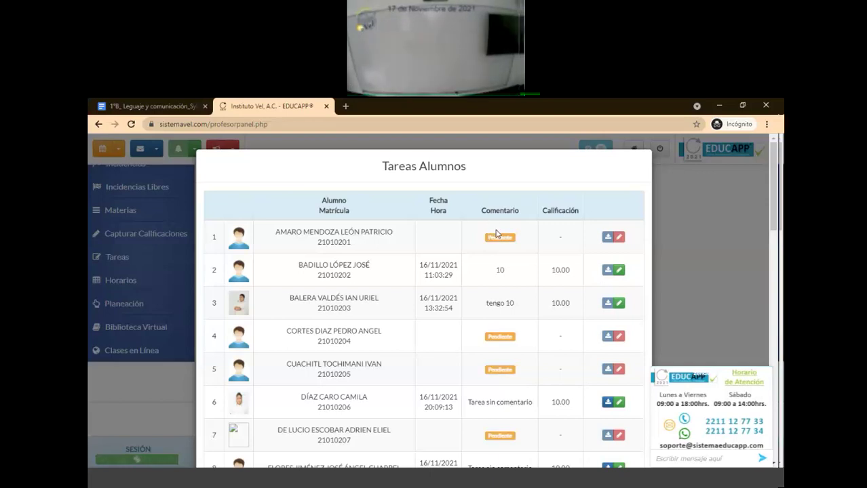
scroll(496, 234, down, 3)
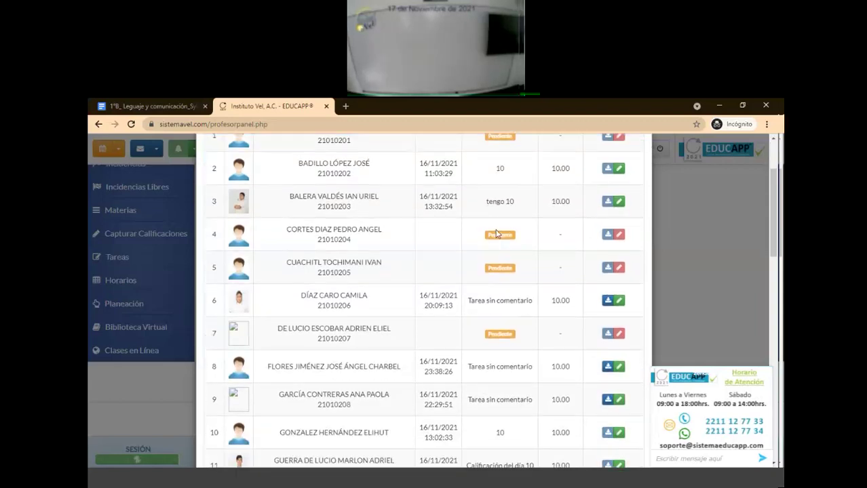
scroll(495, 234, down, 6)
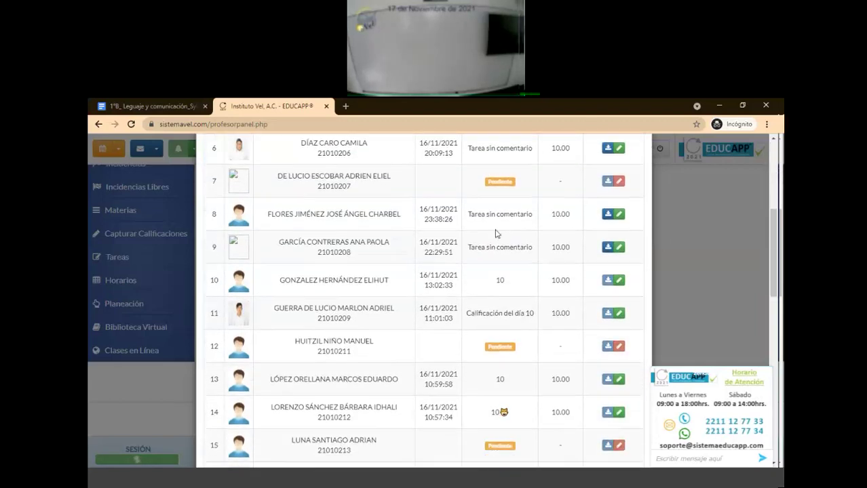
scroll(496, 234, down, 3)
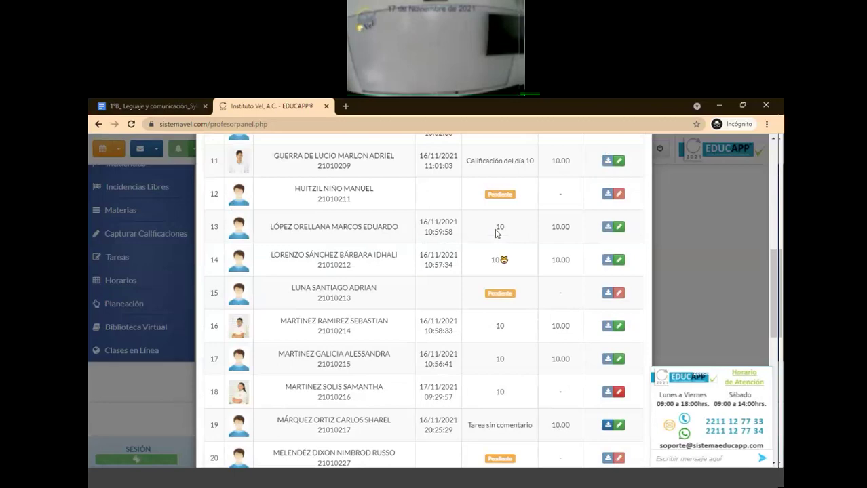
scroll(496, 234, down, 2)
scroll(496, 234, down, 8)
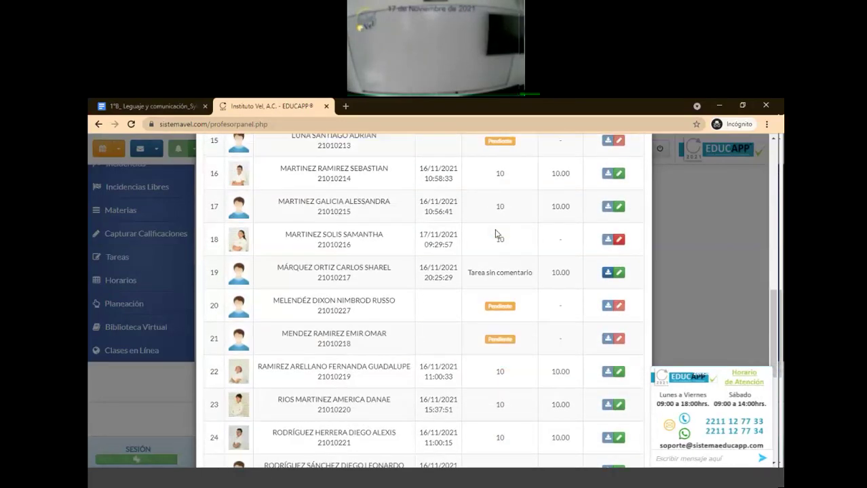
scroll(496, 234, down, 5)
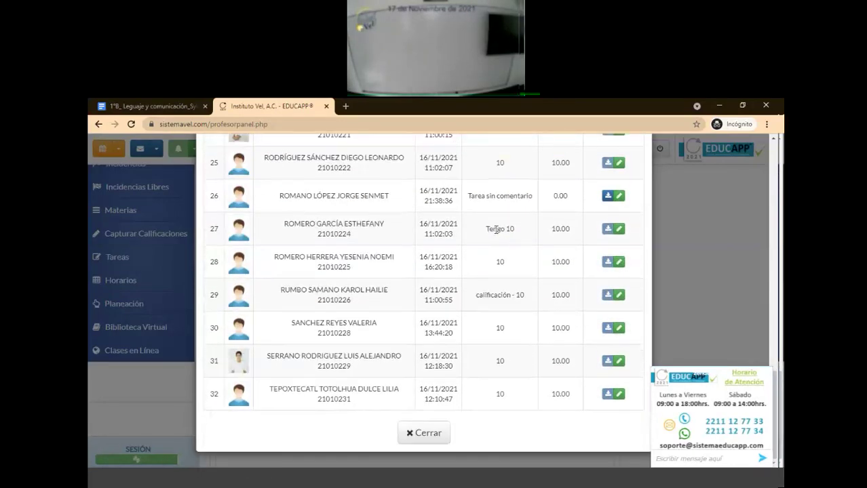
click(718, 315)
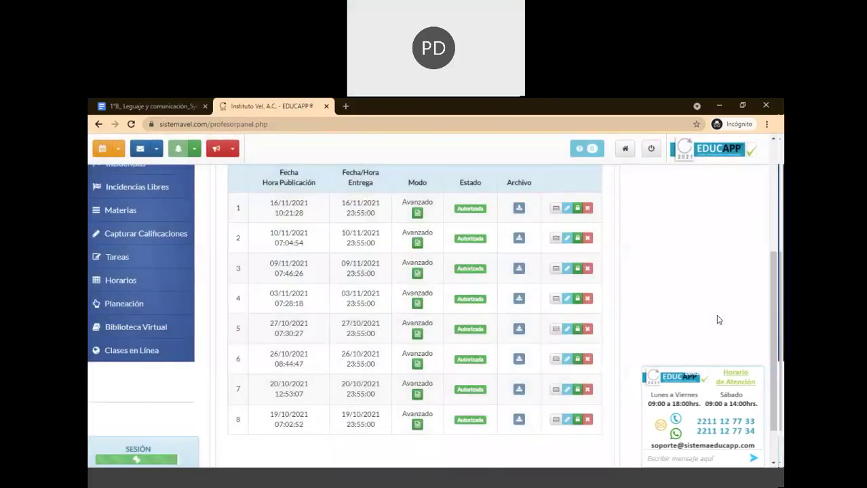